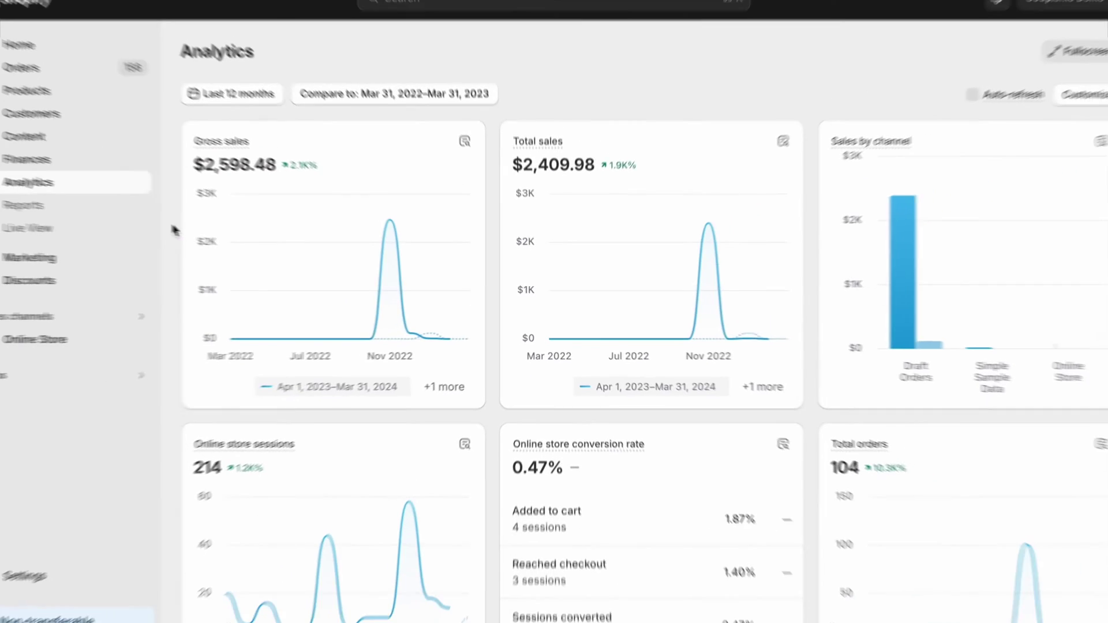
Step: Go to Analytics > Reports to list the 90 store analytics reports
click(51, 204)
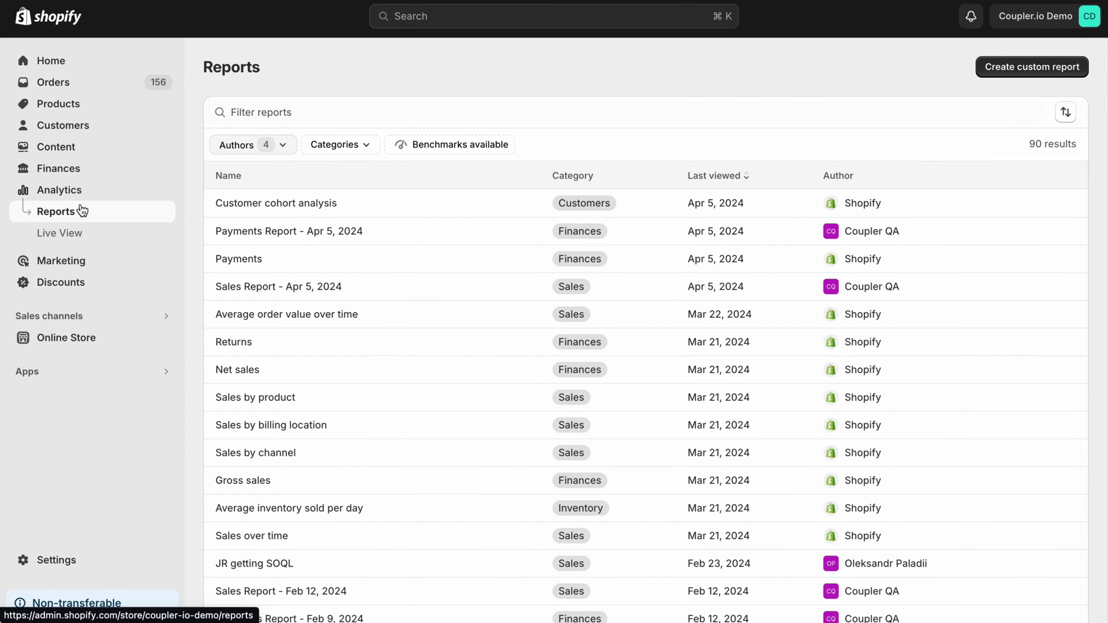
Step: Check the store's current activity in Live View
click(79, 234)
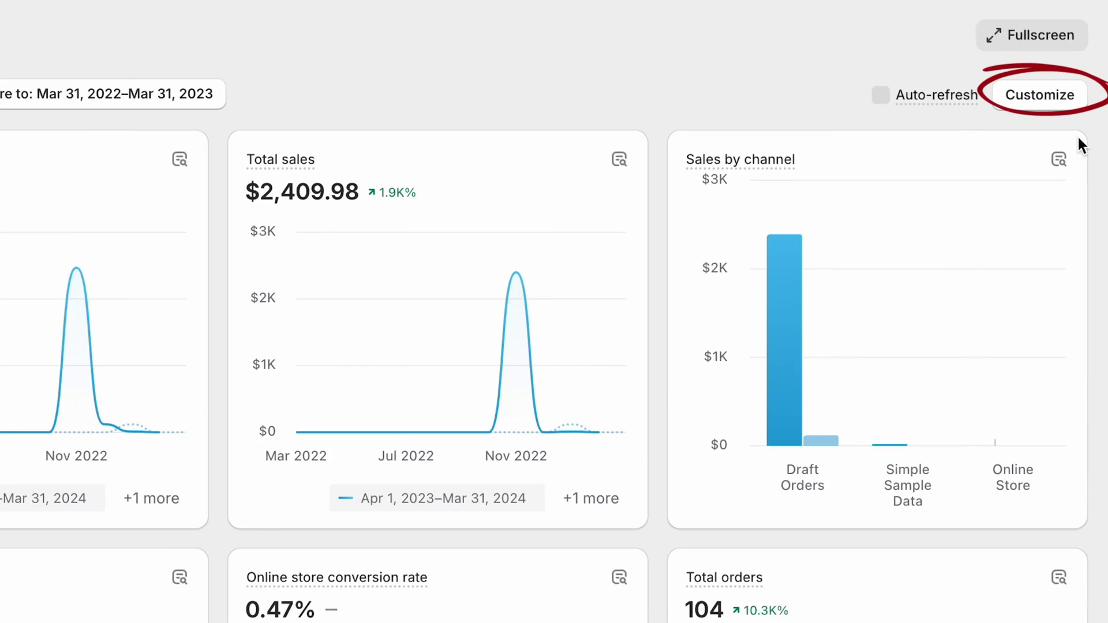
Step: Add Returns and Return rate metric cards to the analytics dashboard, then return to Reports
click(1039, 95)
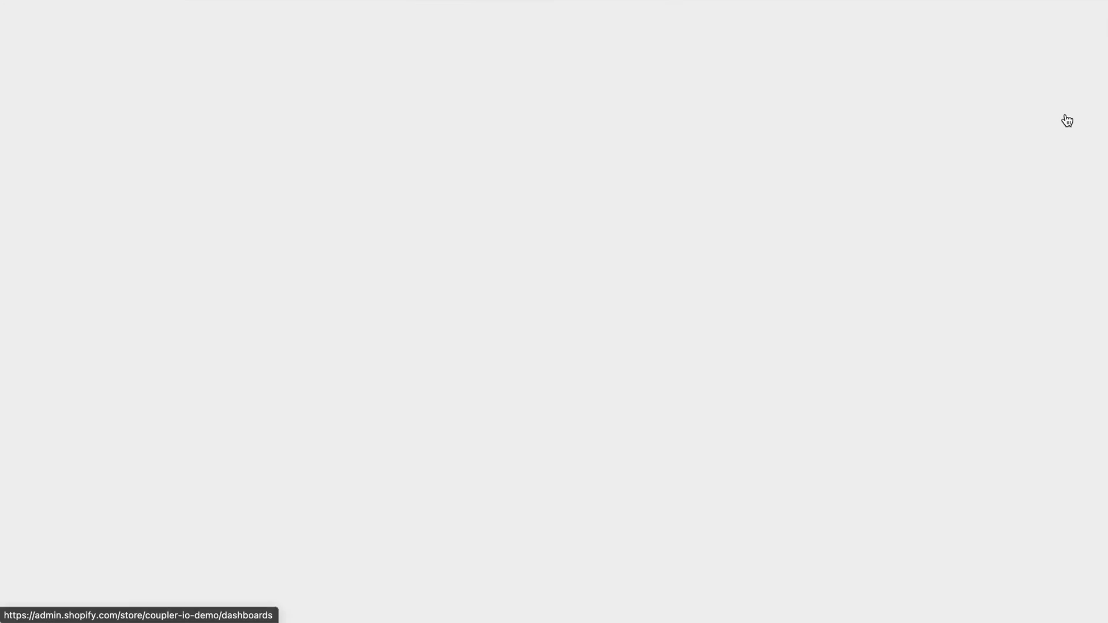
scroll(730, 336, down, 10)
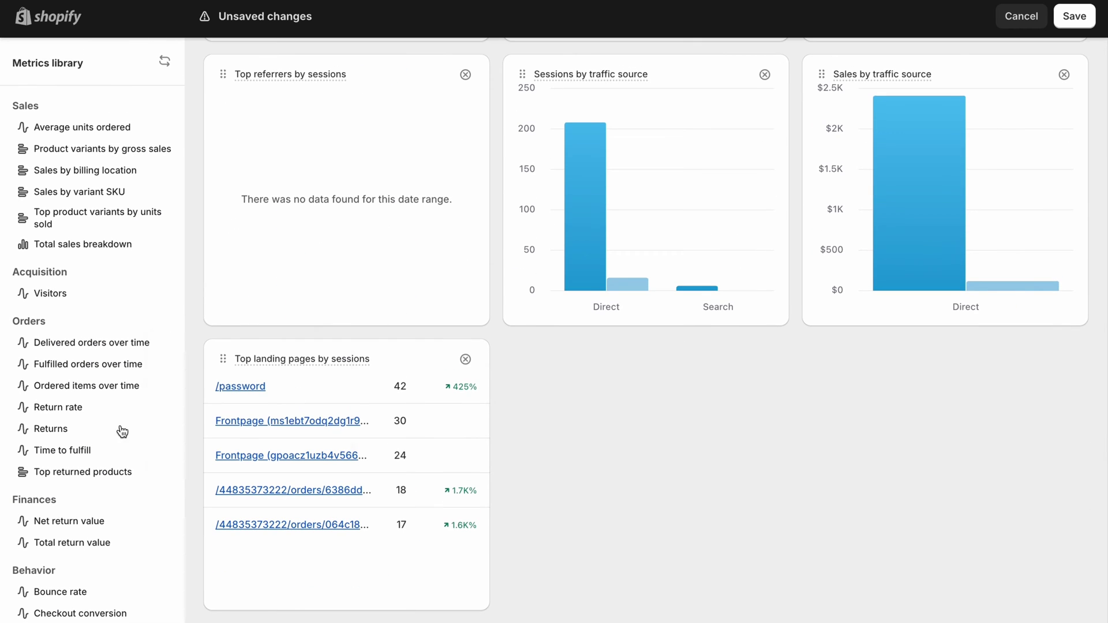
click(122, 432)
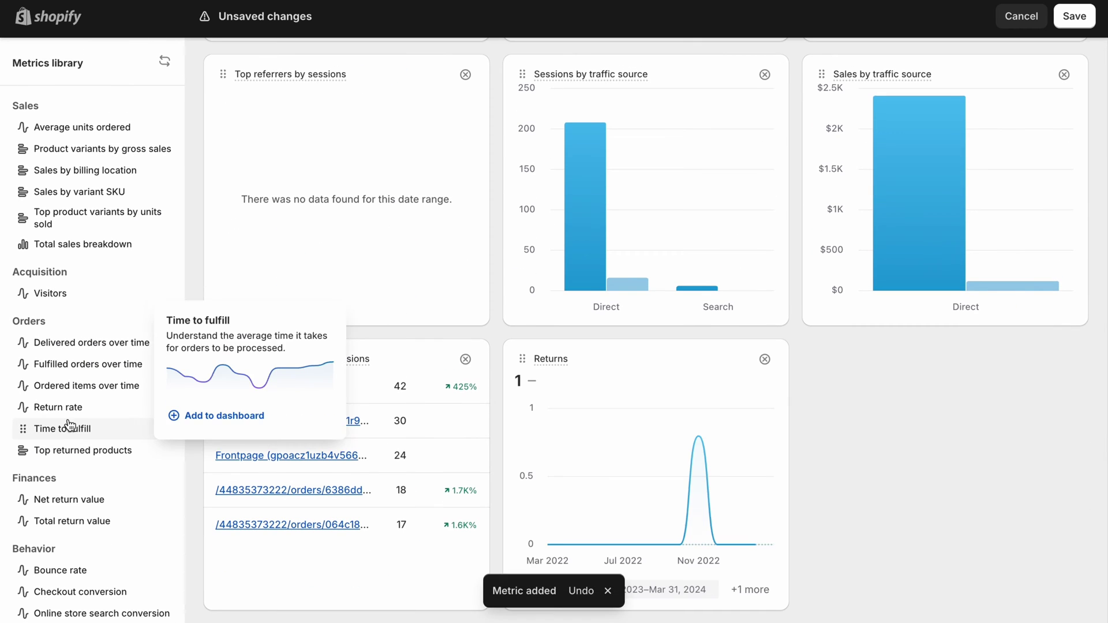
click(70, 411)
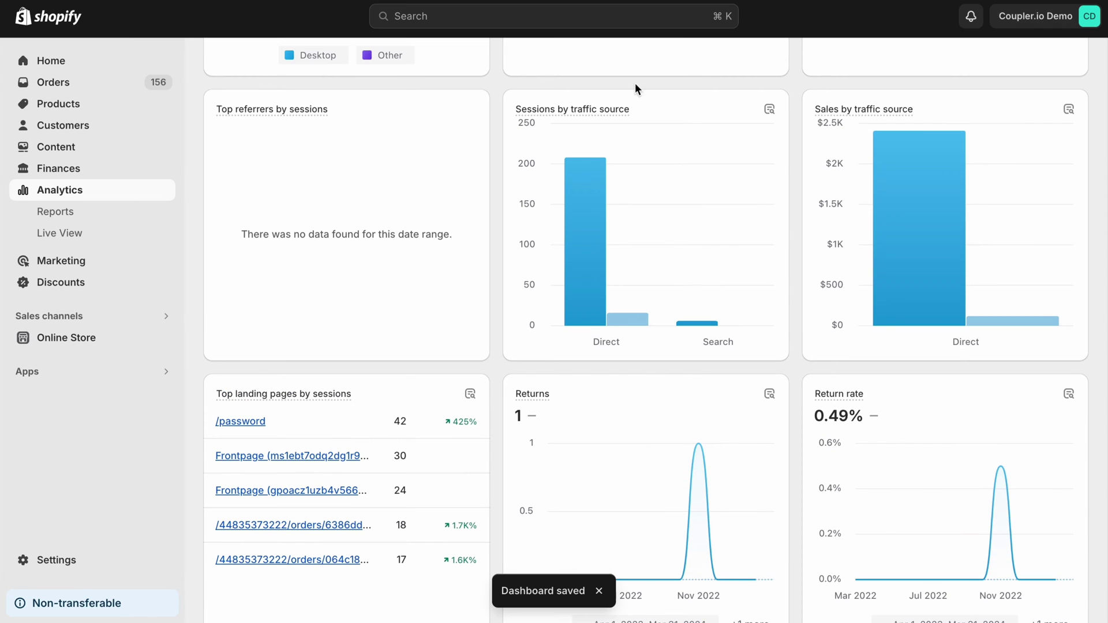
click(54, 216)
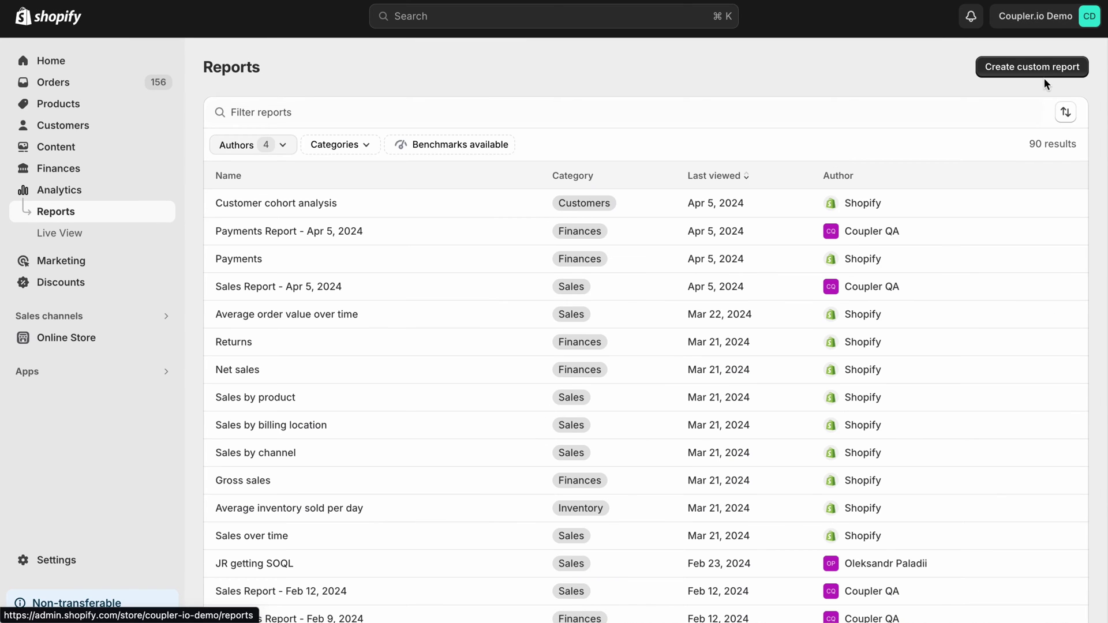
Step: Begin a new custom report from the Reports page
click(1046, 75)
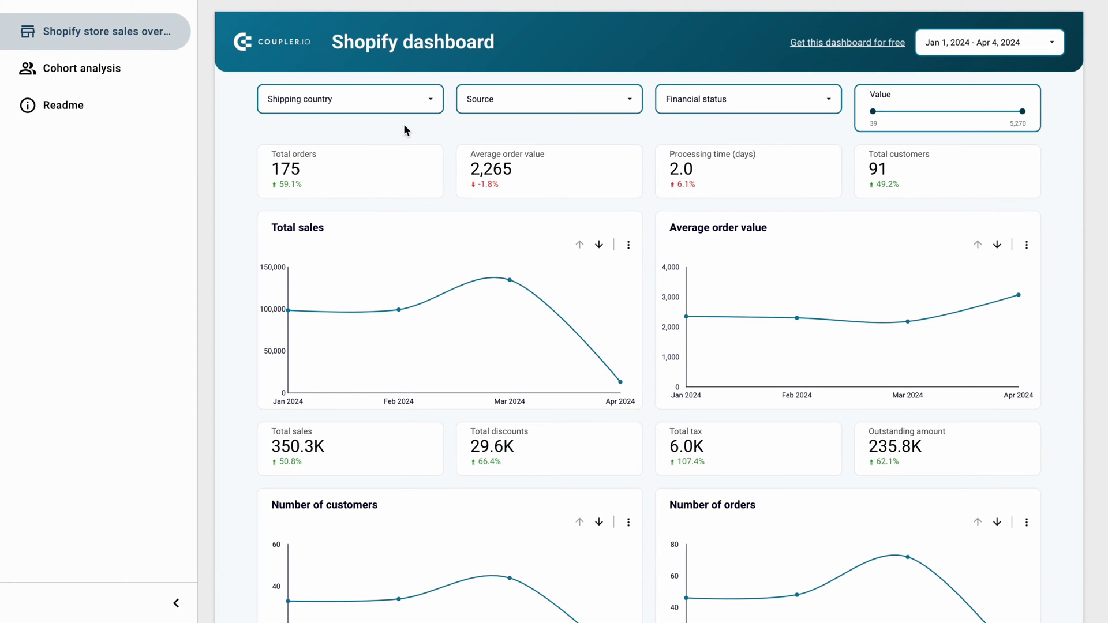
click(398, 103)
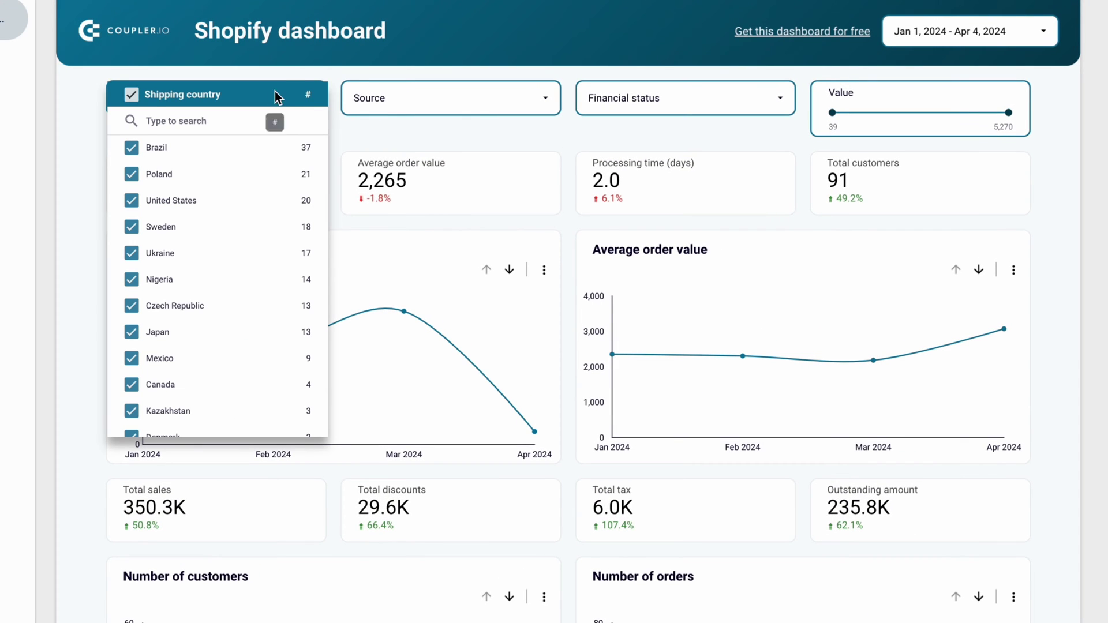
click(284, 75)
click(427, 100)
click(459, 83)
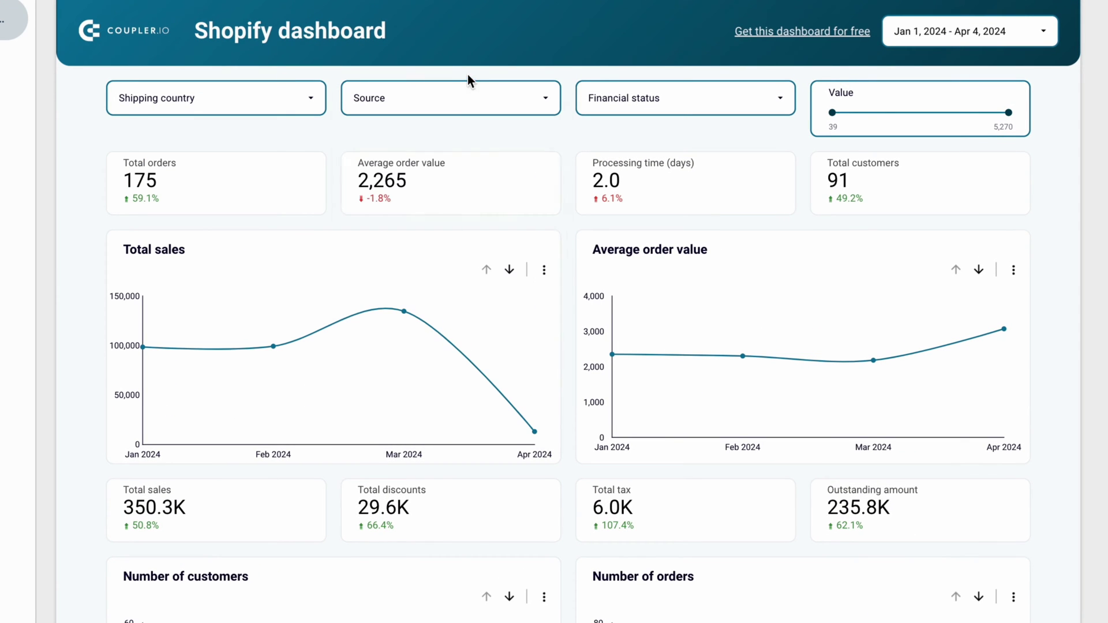
click(681, 98)
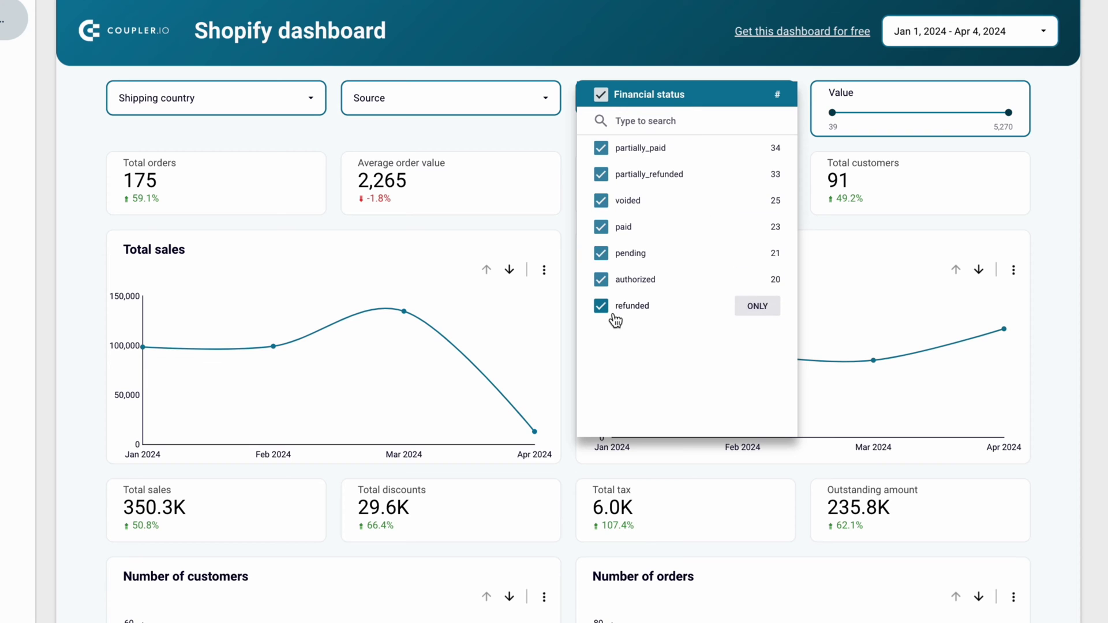
click(758, 307)
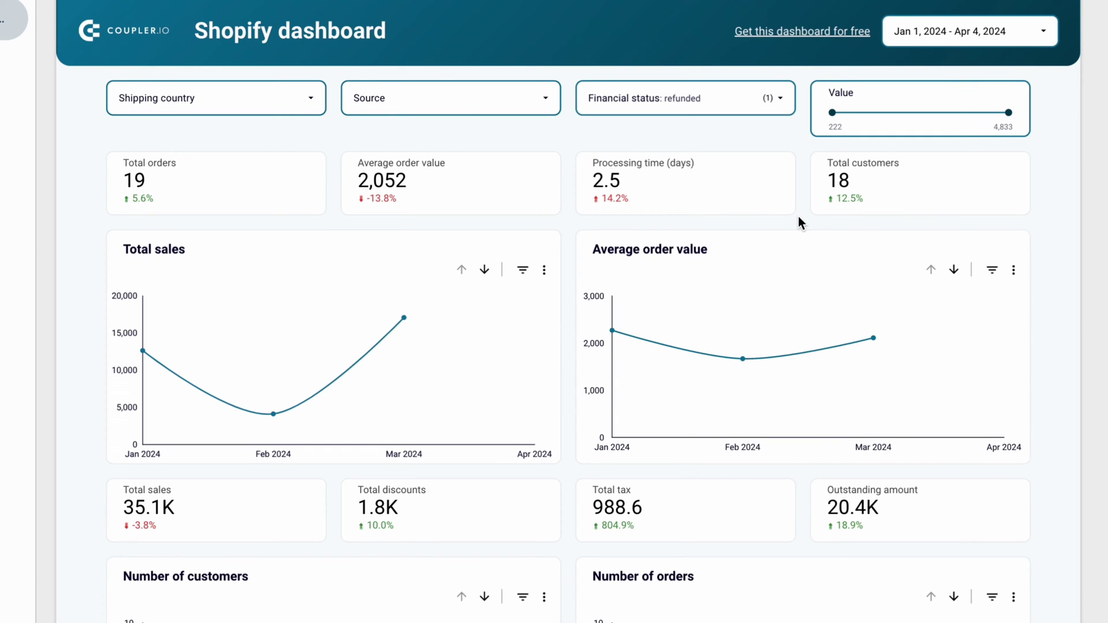
click(594, 97)
click(587, 94)
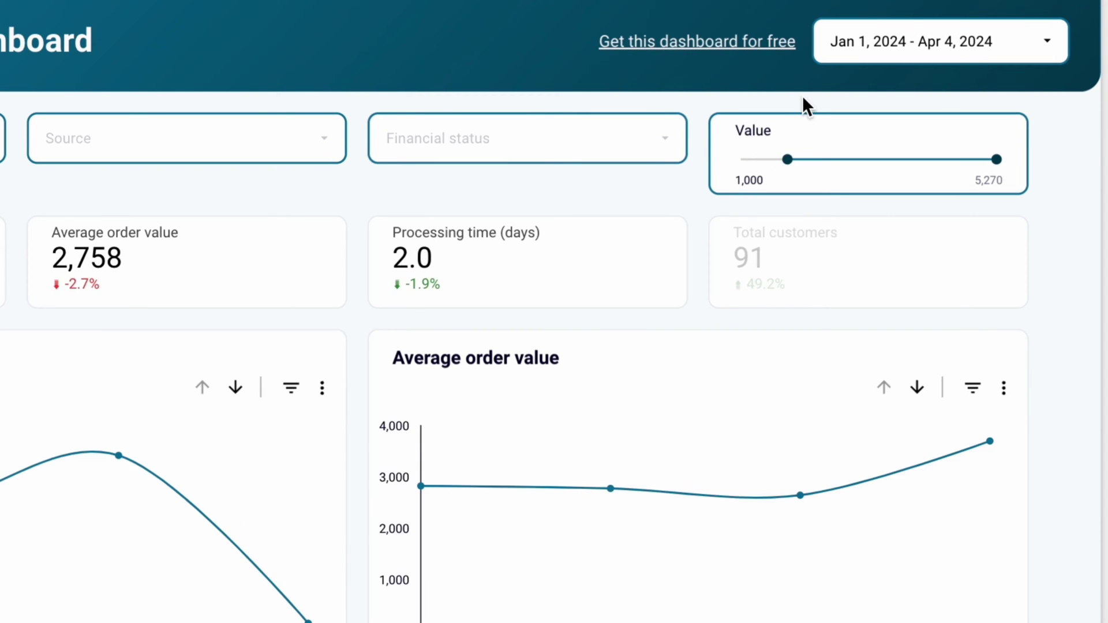
drag(787, 160, 740, 159)
click(925, 43)
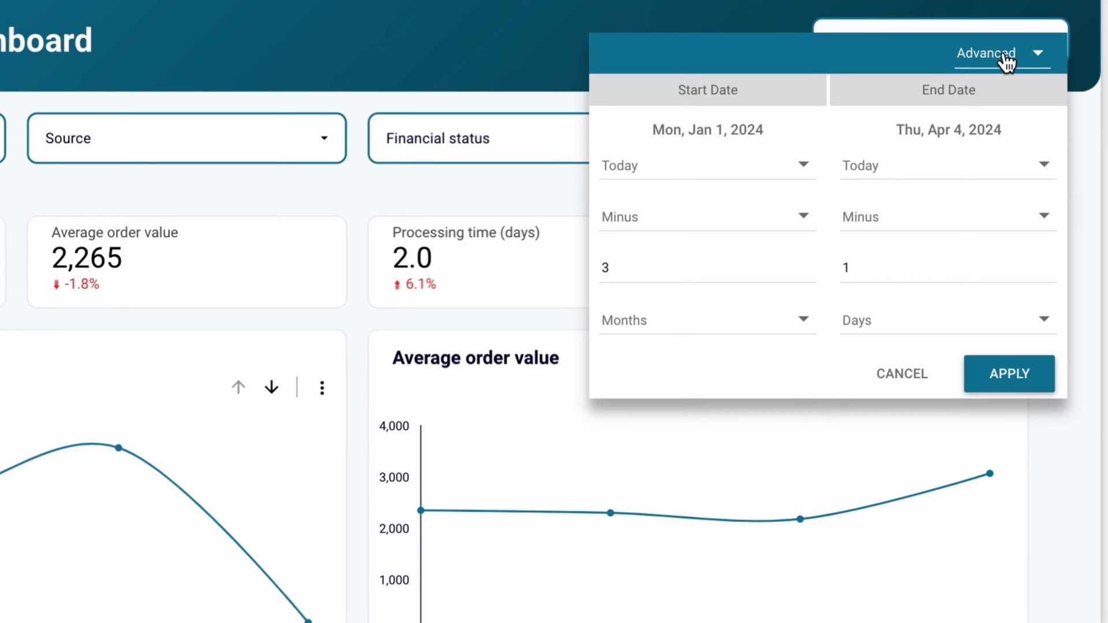
click(1007, 60)
scroll(983, 170, up, 10)
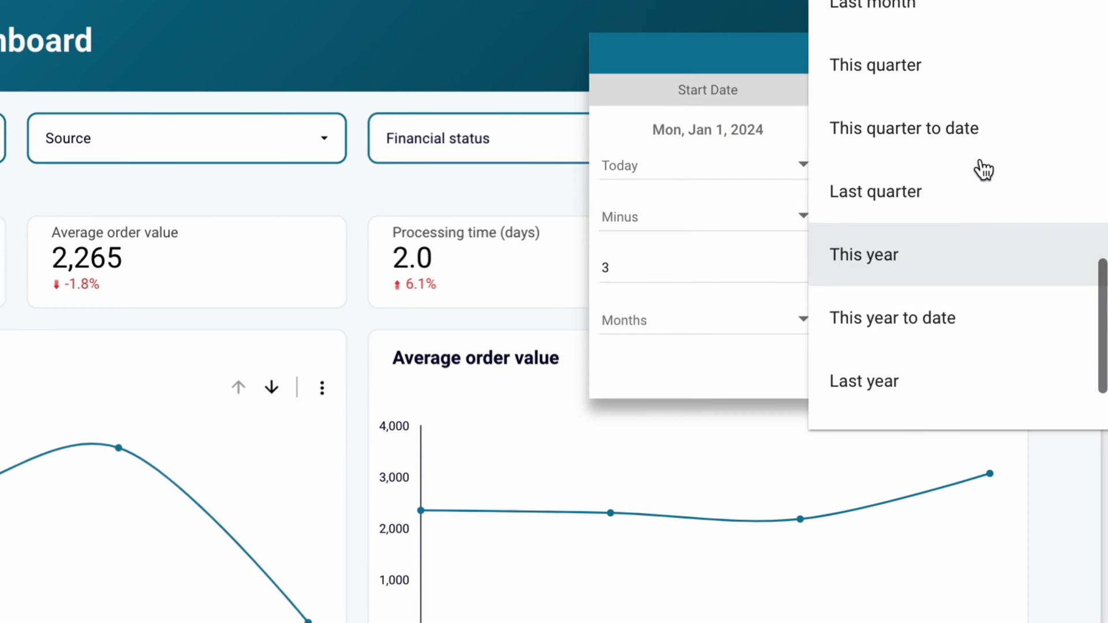
click(736, 53)
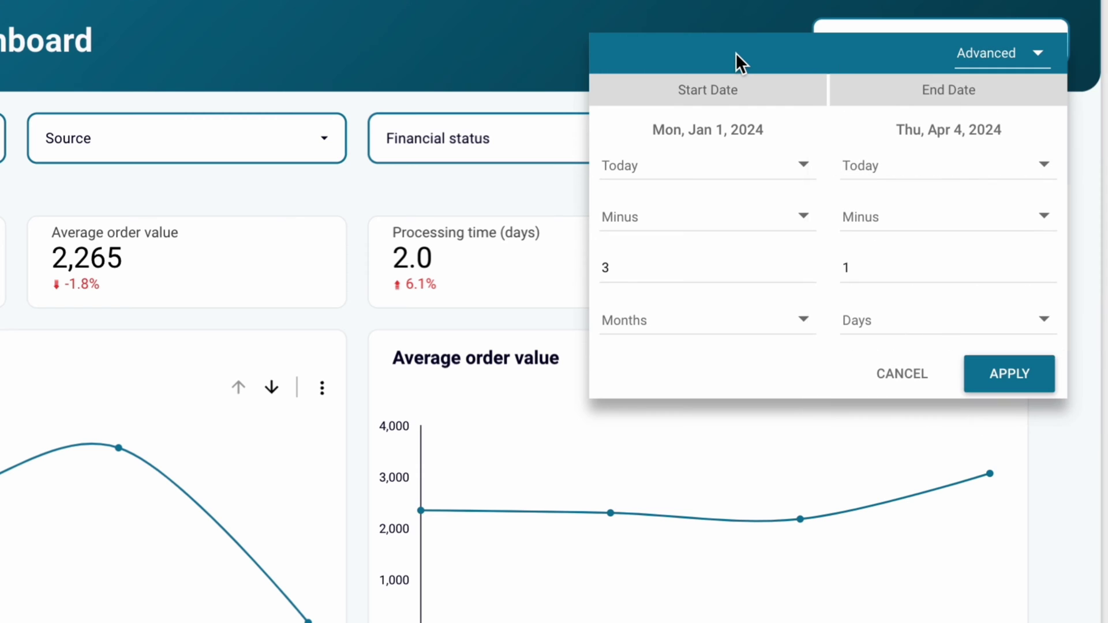
click(1031, 363)
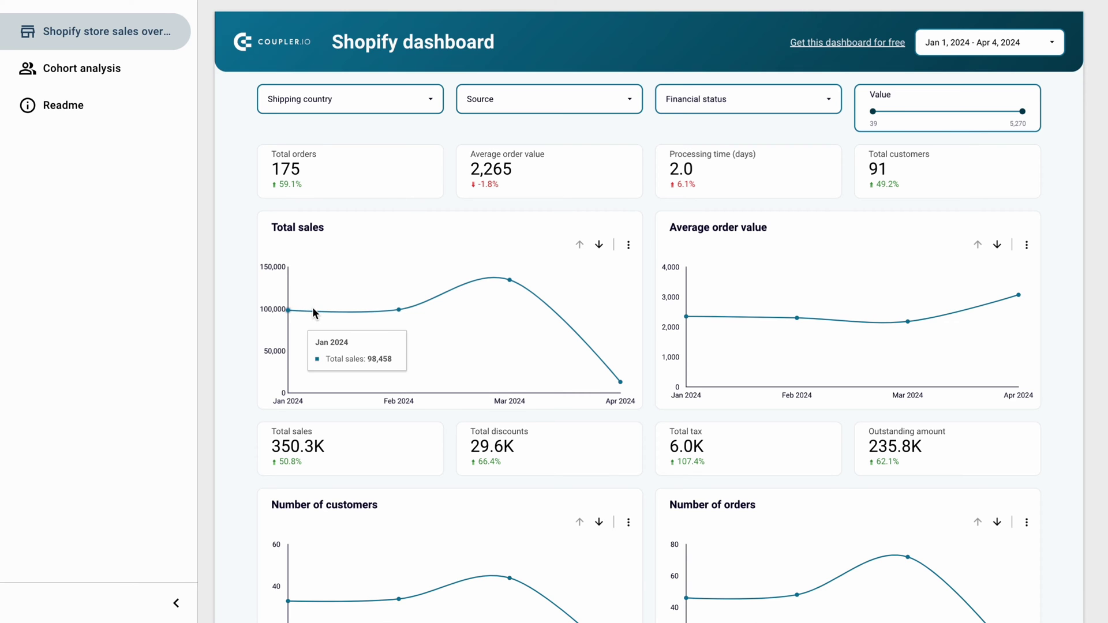
Step: Browse the dashboard charts, clear the map's Brazil filter, then view the Cohort analysis and Readme pages
scroll(313, 307, down, 10)
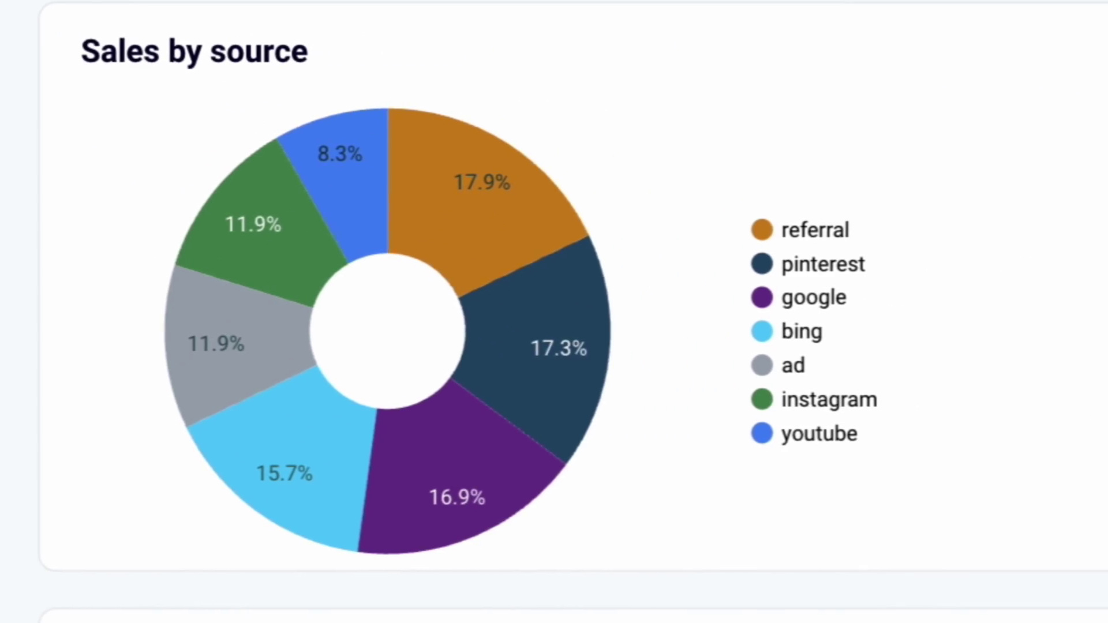
scroll(236, 531, down, 8)
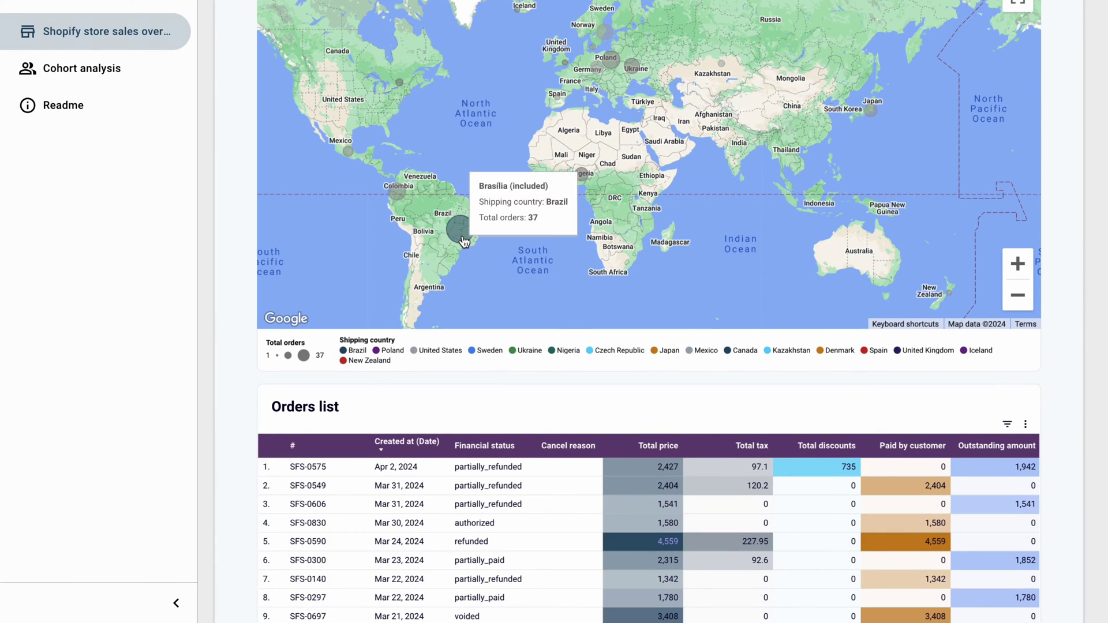
click(460, 234)
scroll(442, 555, down, 1)
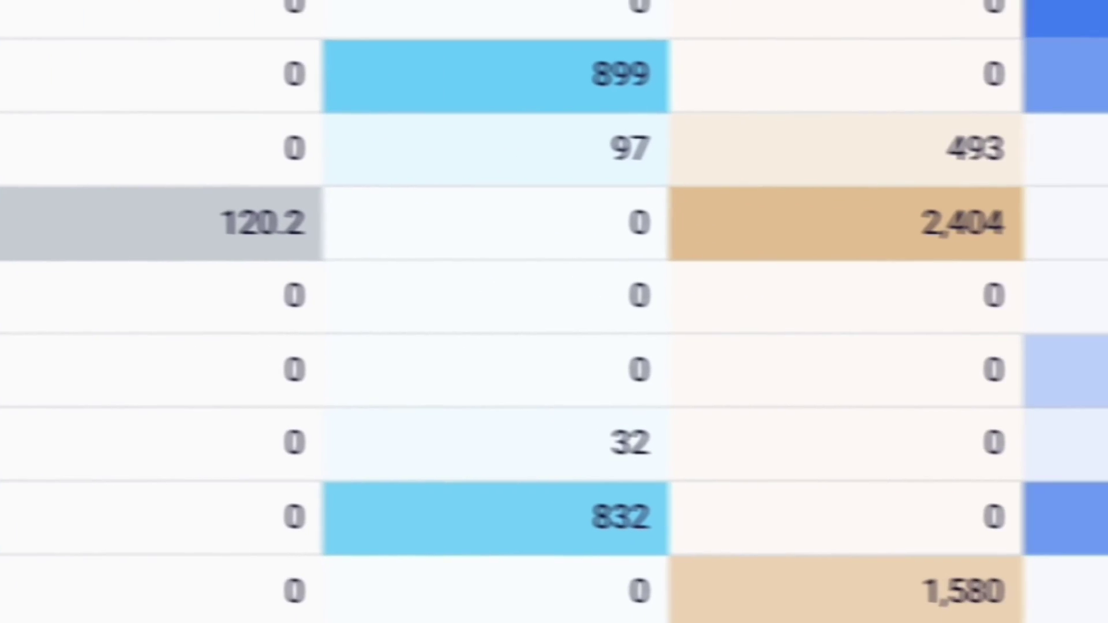
click(91, 76)
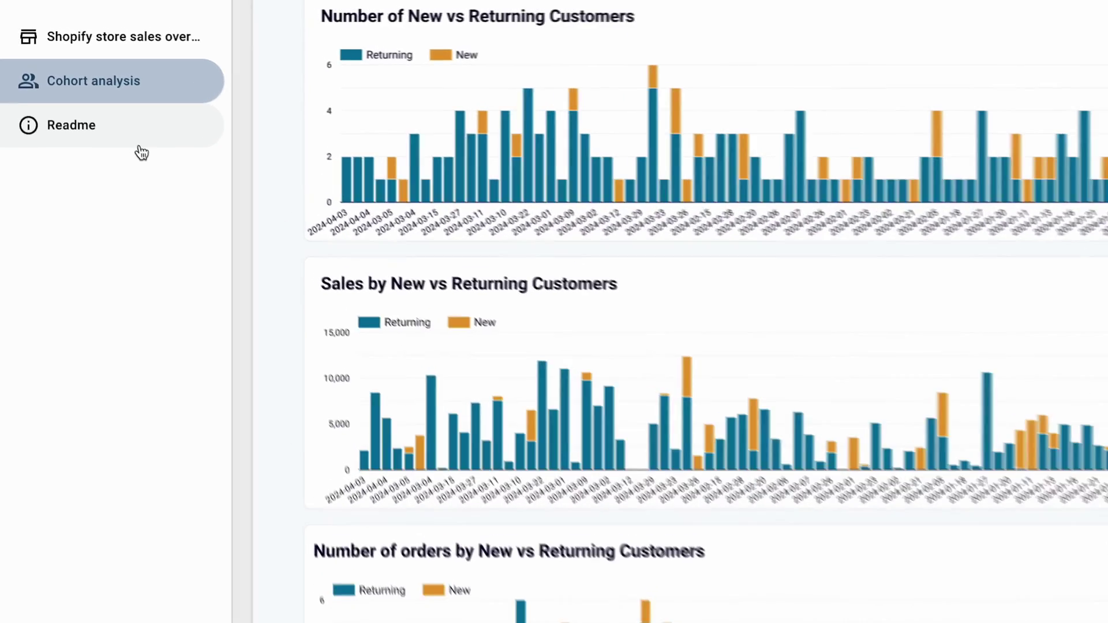
click(120, 122)
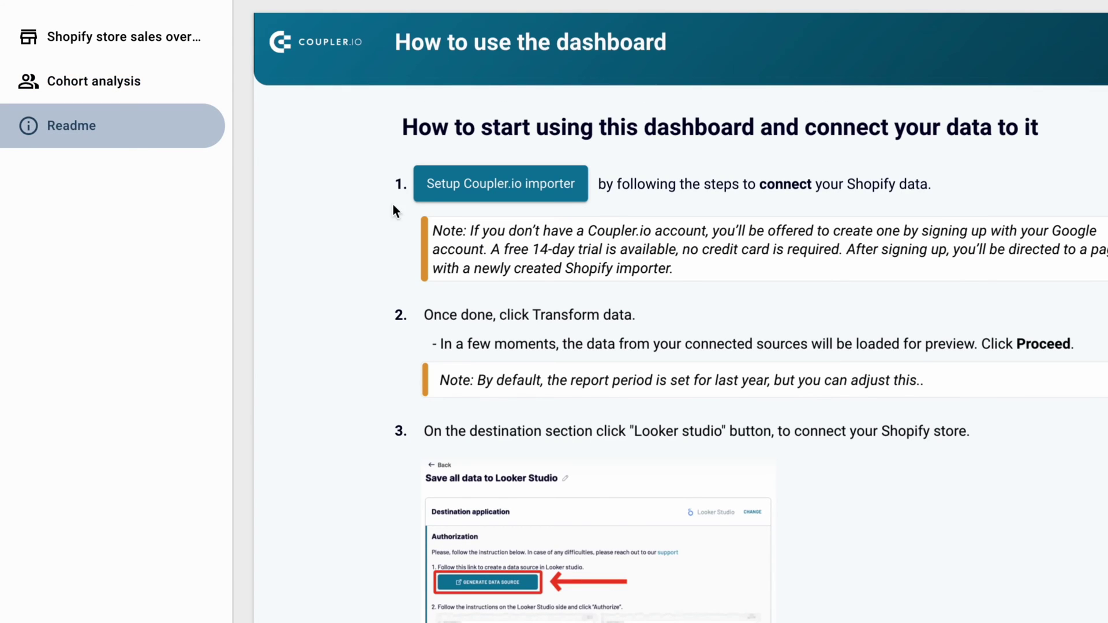
Step: Create a new Coupler.io account by signing up with Google
click(485, 186)
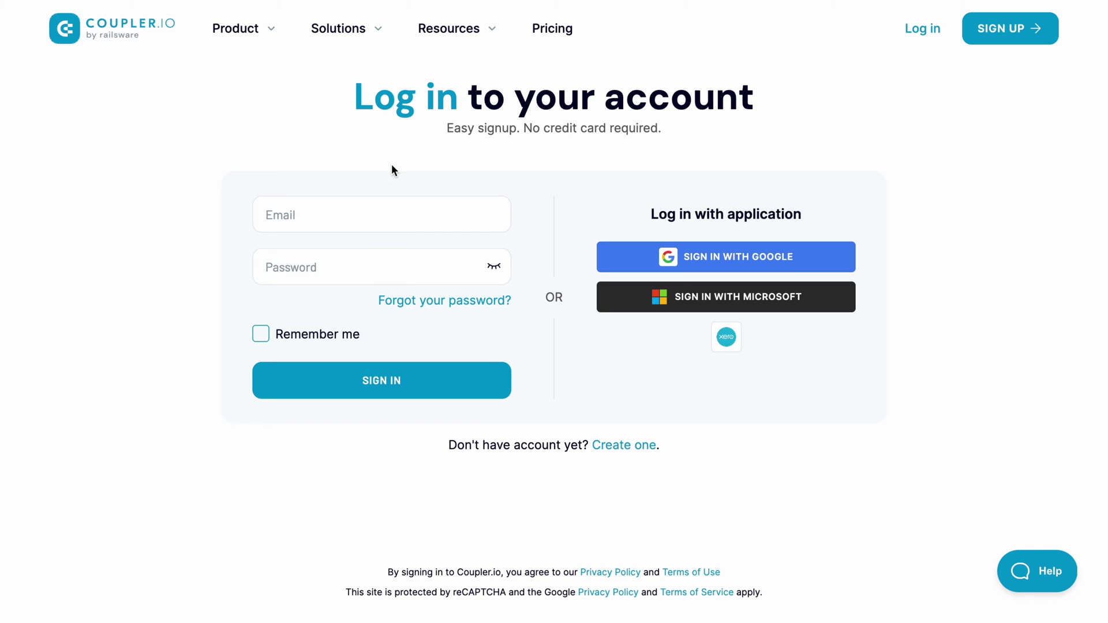
click(998, 51)
click(892, 130)
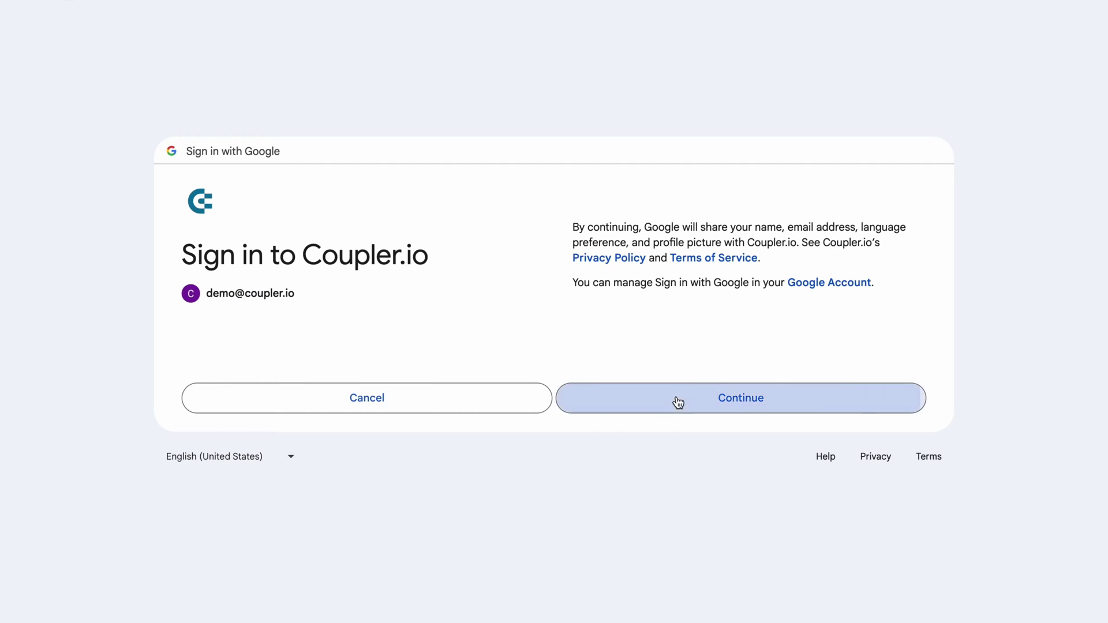
click(675, 399)
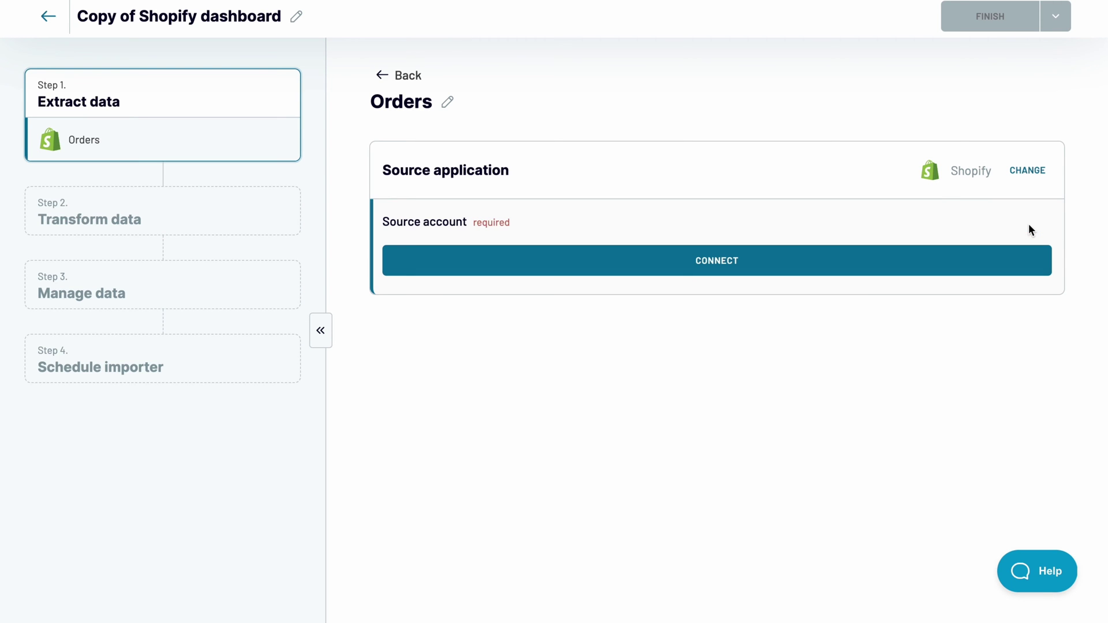
Step: Connect the Shopify store by its shop name as the Orders and Items source, and move on to the Looker Studio destination
click(843, 264)
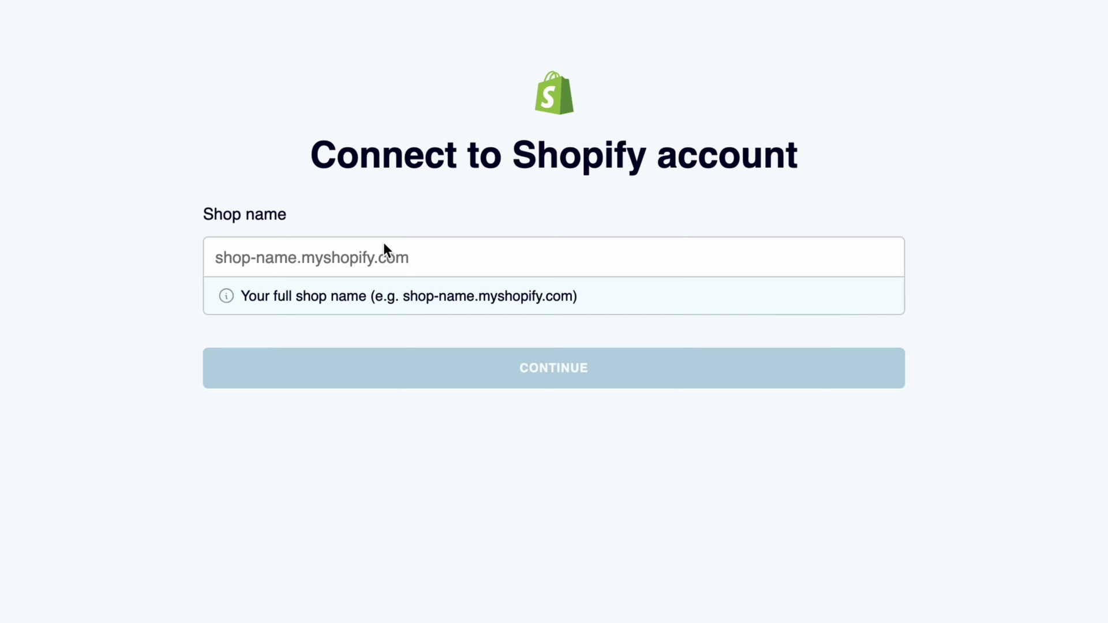
click(292, 252)
text(coupler-io-demo.myshopify.com)
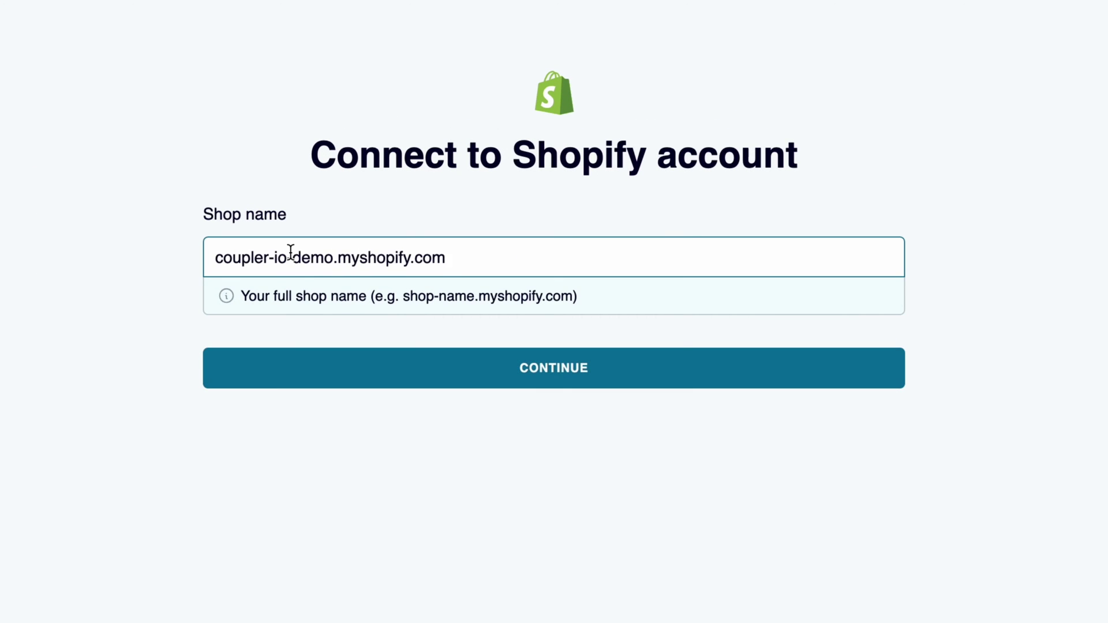
click(346, 375)
click(435, 311)
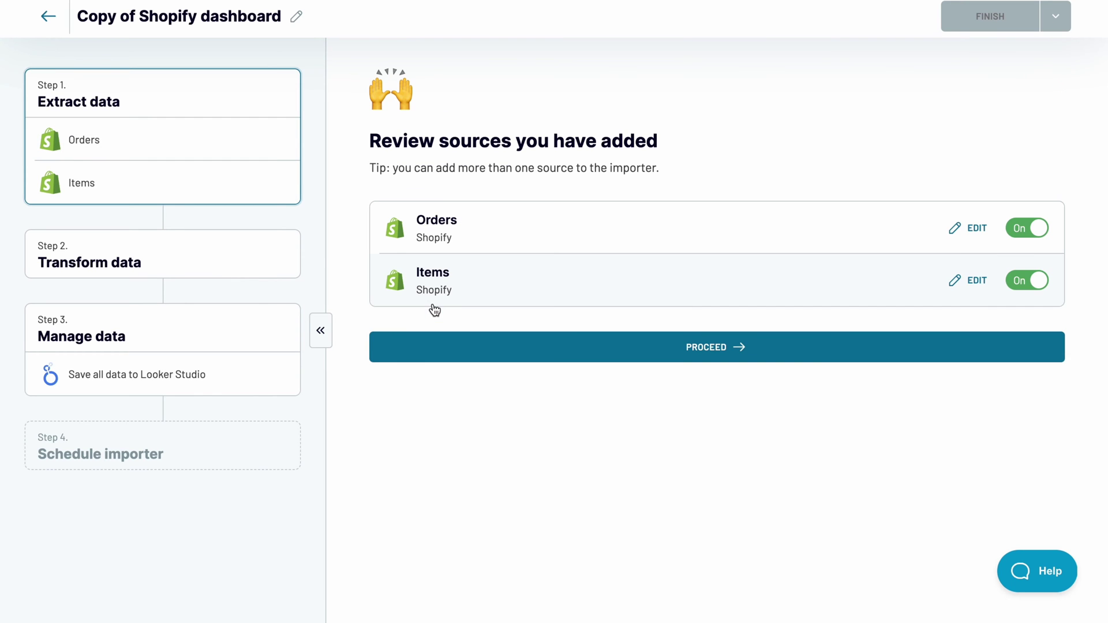
click(503, 338)
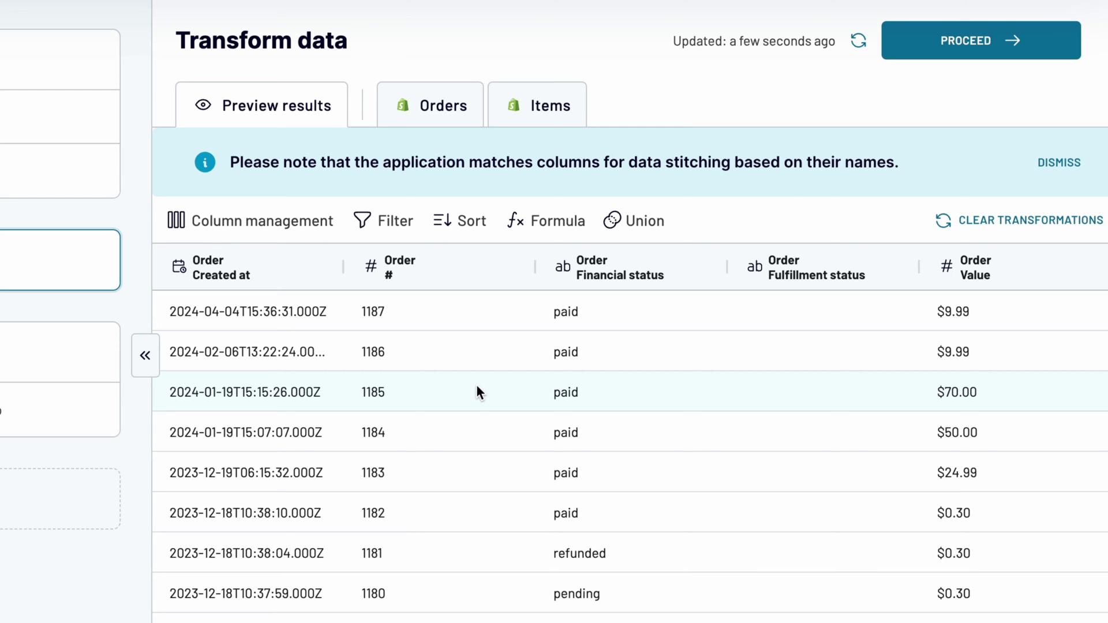
click(1017, 46)
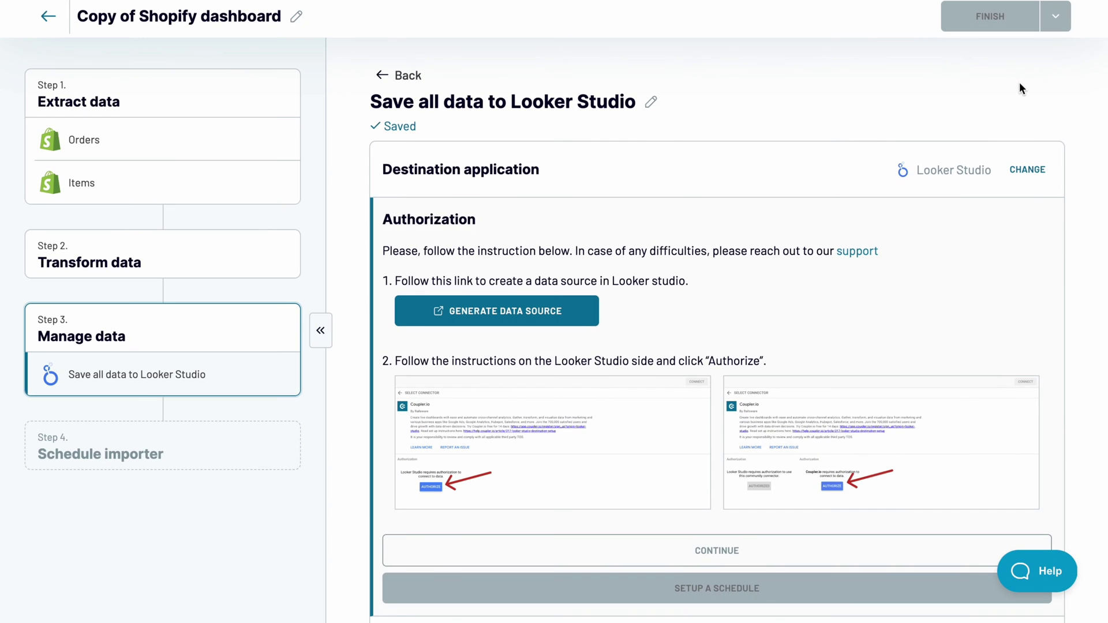
Step: Generate the Looker Studio data source and authorize the connector with the Google account
click(502, 314)
click(116, 400)
click(653, 252)
click(668, 437)
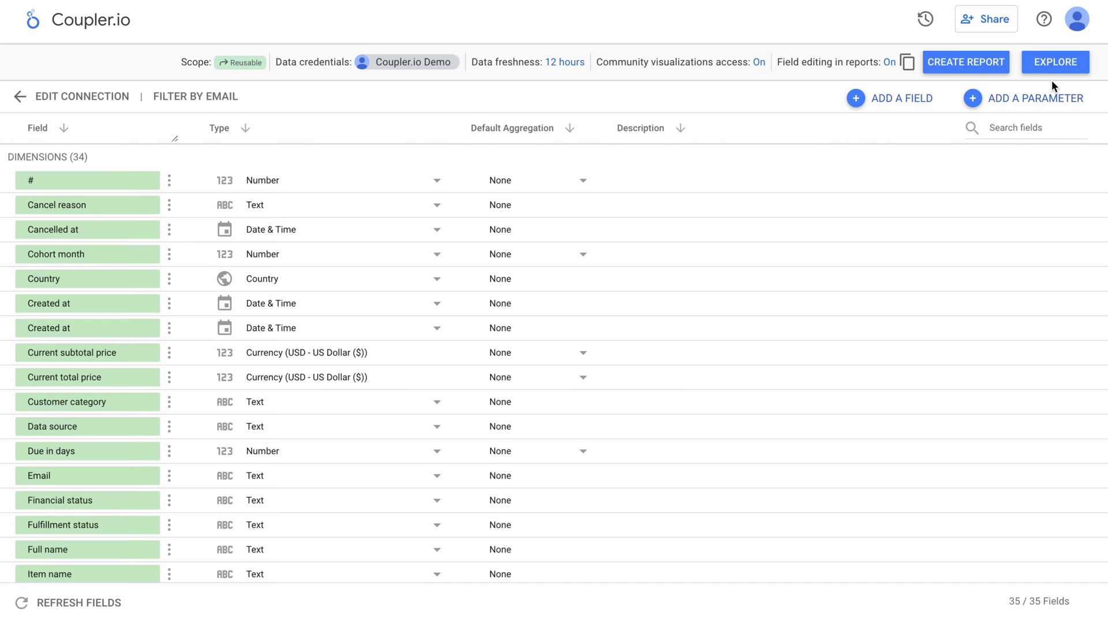
Step: Create a new Looker Studio report from the Coupler.io data source
click(960, 68)
click(747, 397)
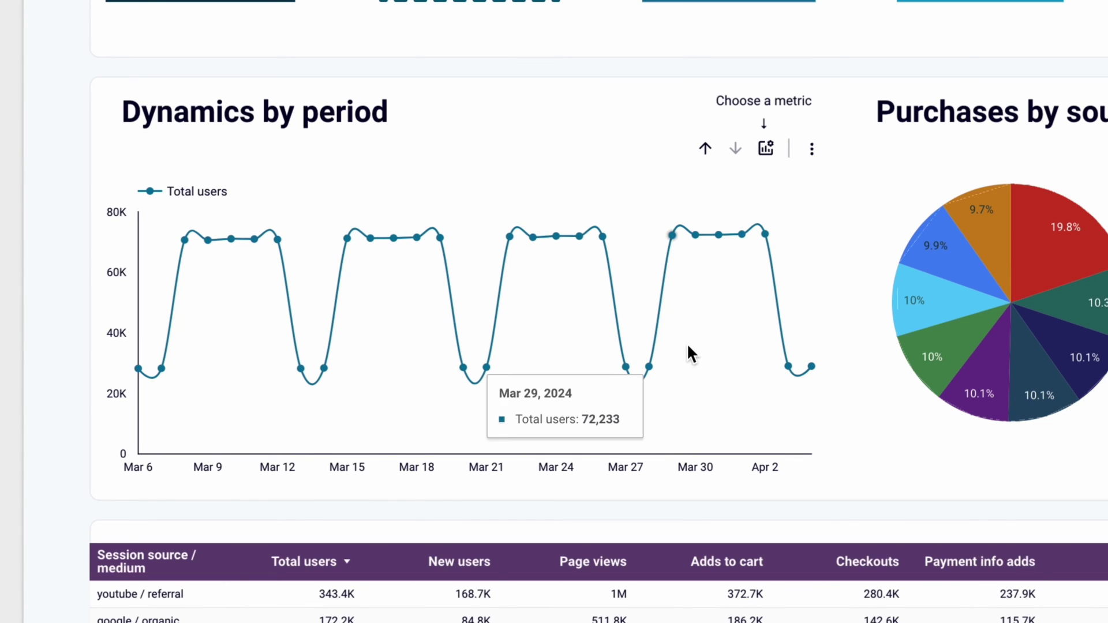
Step: Add Gross purchase revenue as a metric on the Dynamics by period chart
click(766, 148)
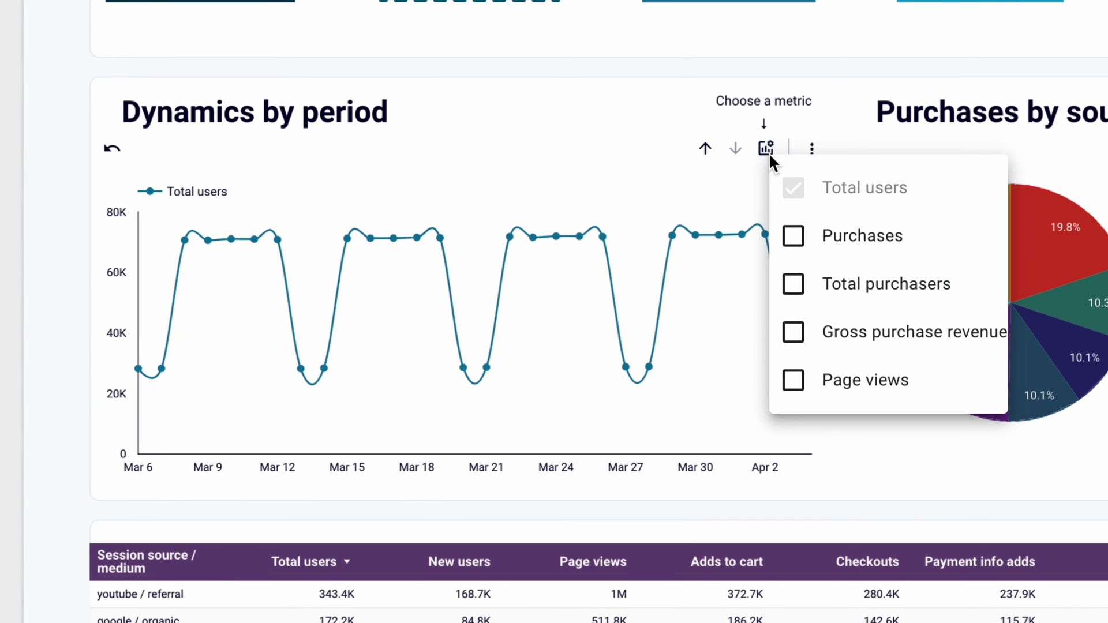
click(793, 335)
click(853, 148)
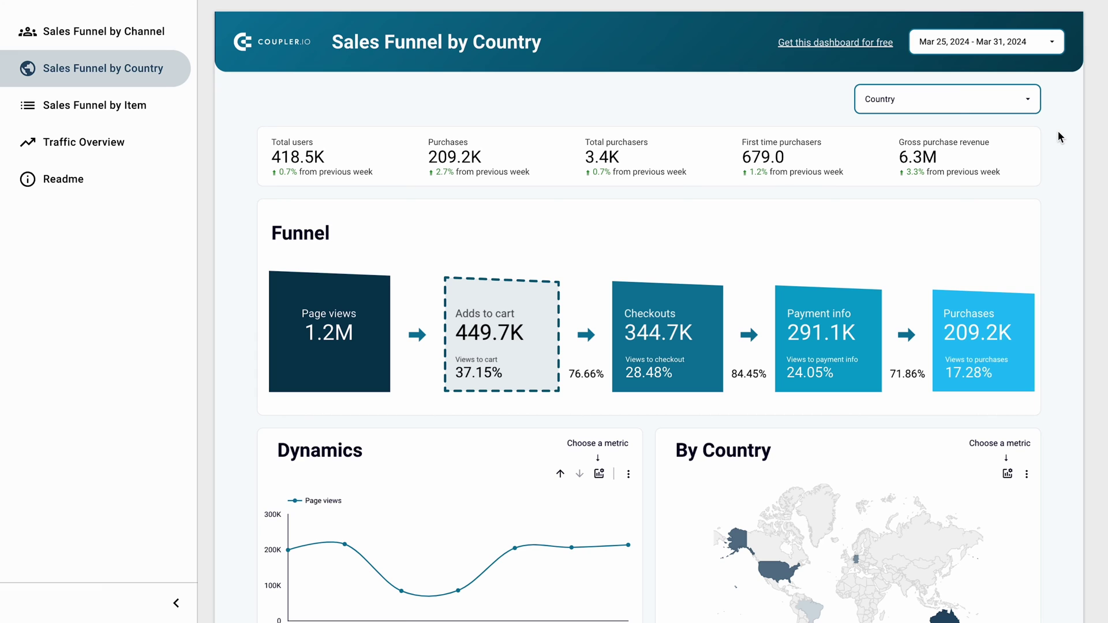
Step: Filter the country funnel to show Brazil only
click(975, 101)
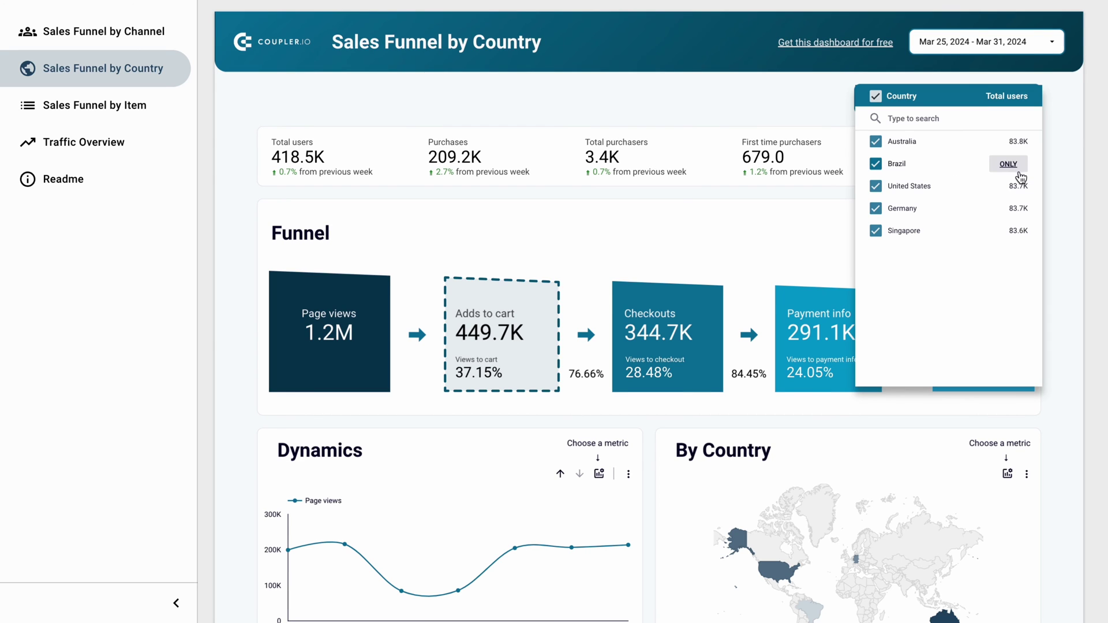
click(1020, 173)
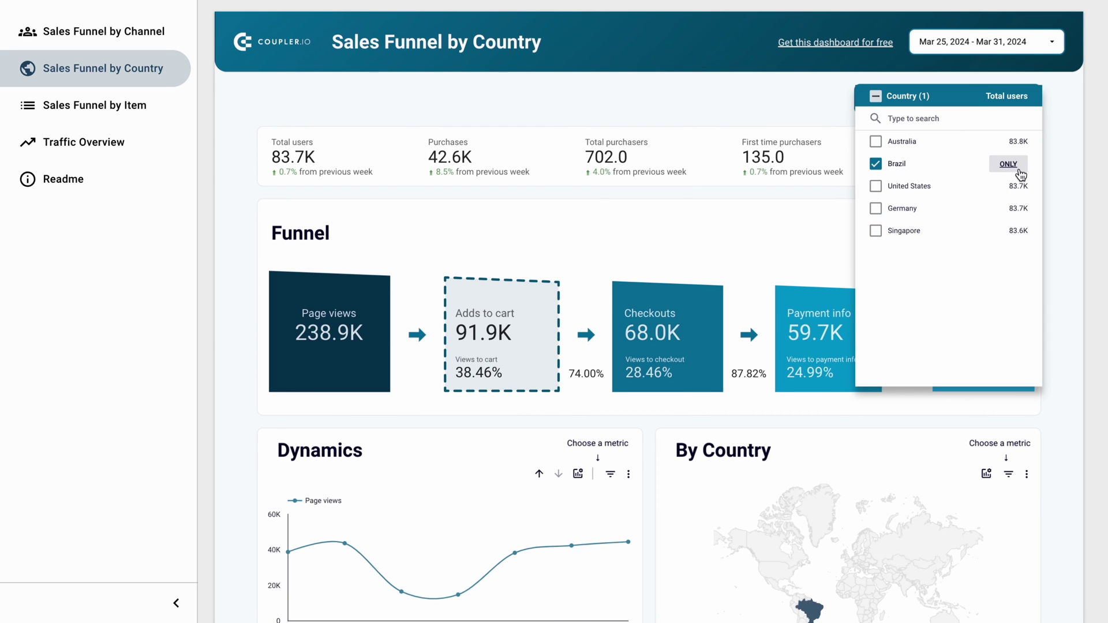
click(1061, 185)
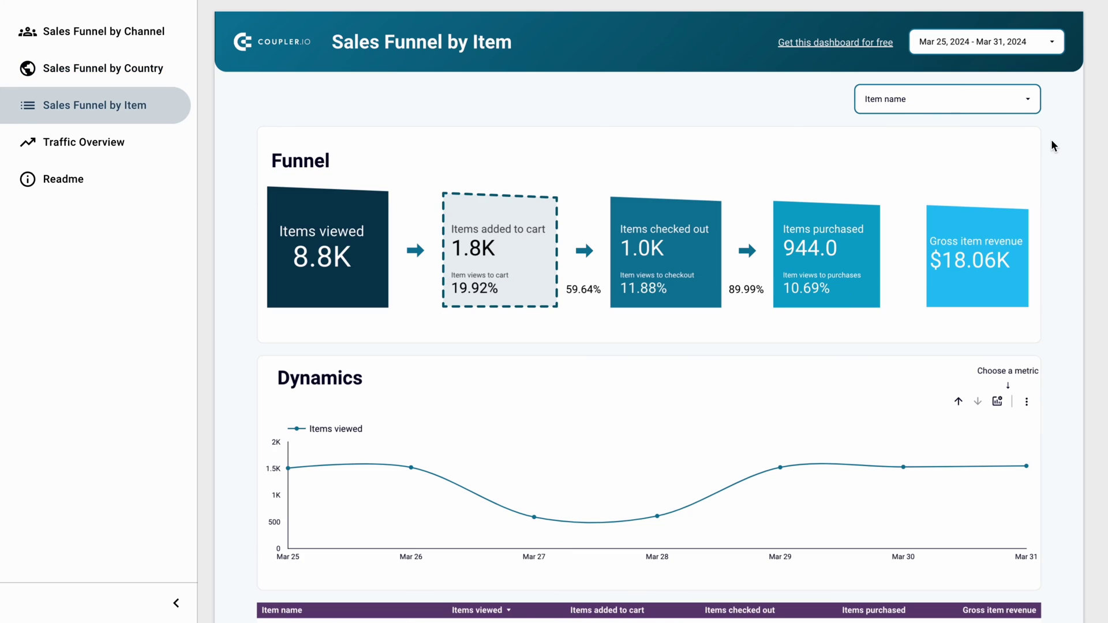
Step: Limit the item funnel to ProDriveIQ and ProCraftEdge, then view the Traffic Overview page
click(981, 107)
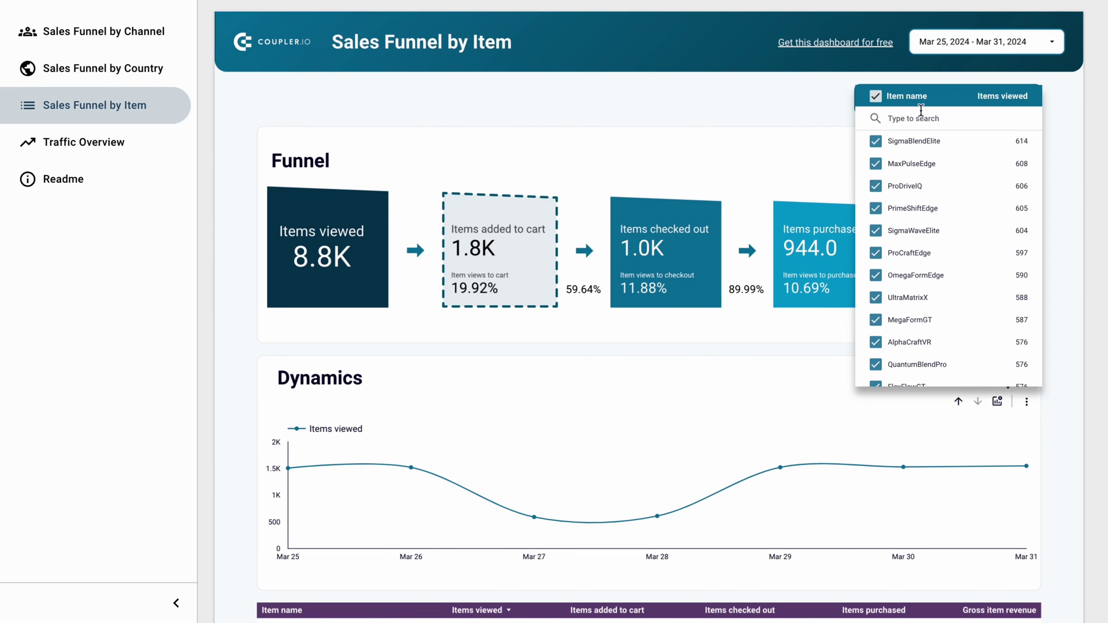
click(877, 183)
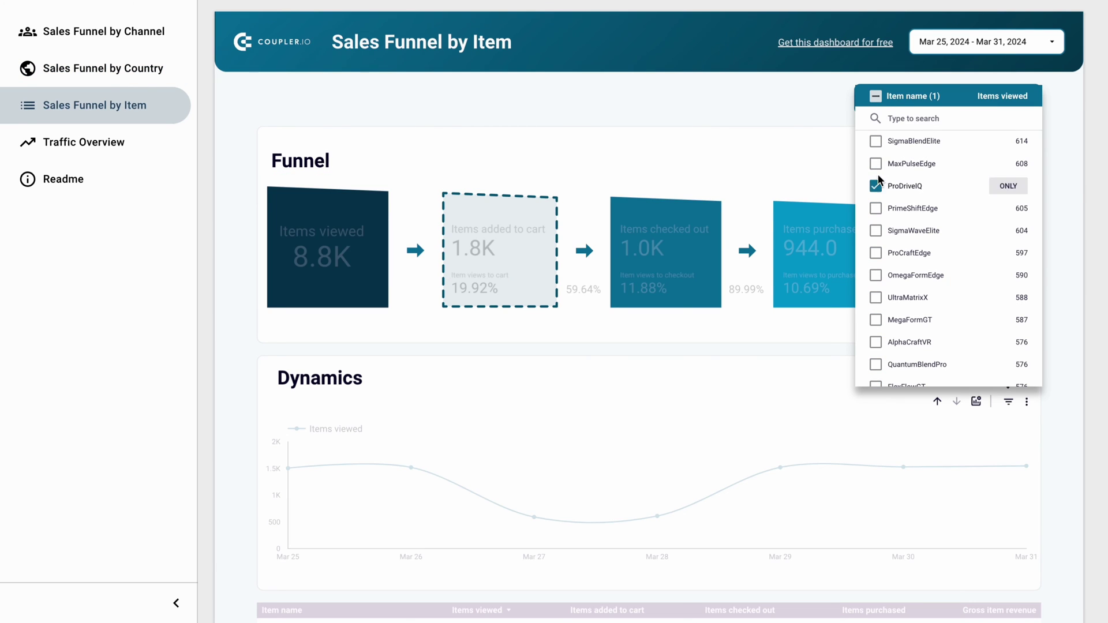
click(875, 253)
click(1060, 166)
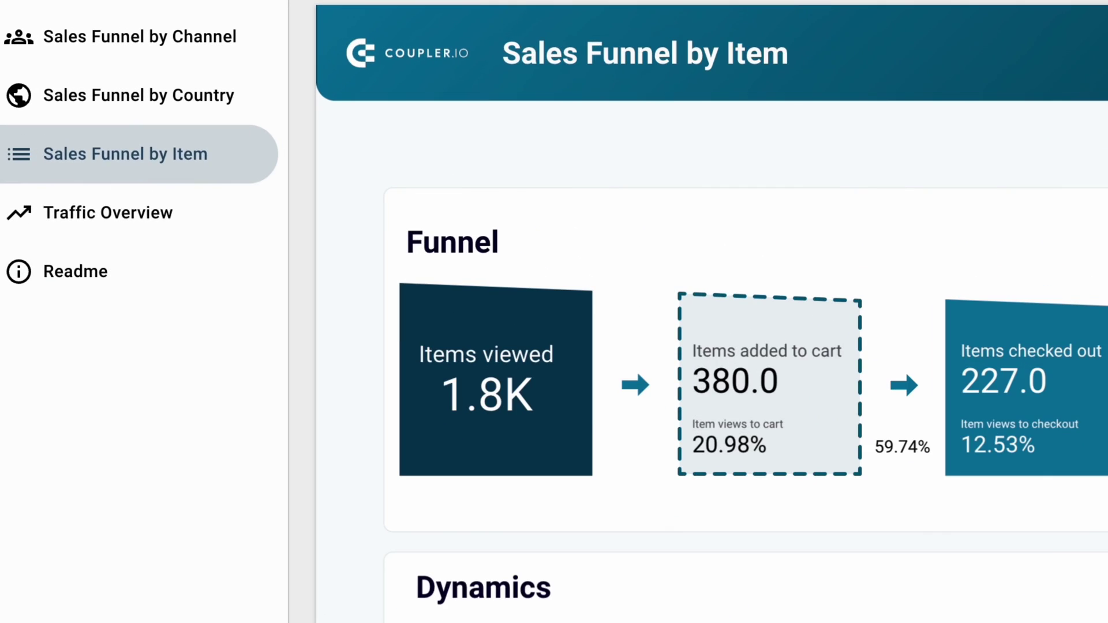
click(110, 144)
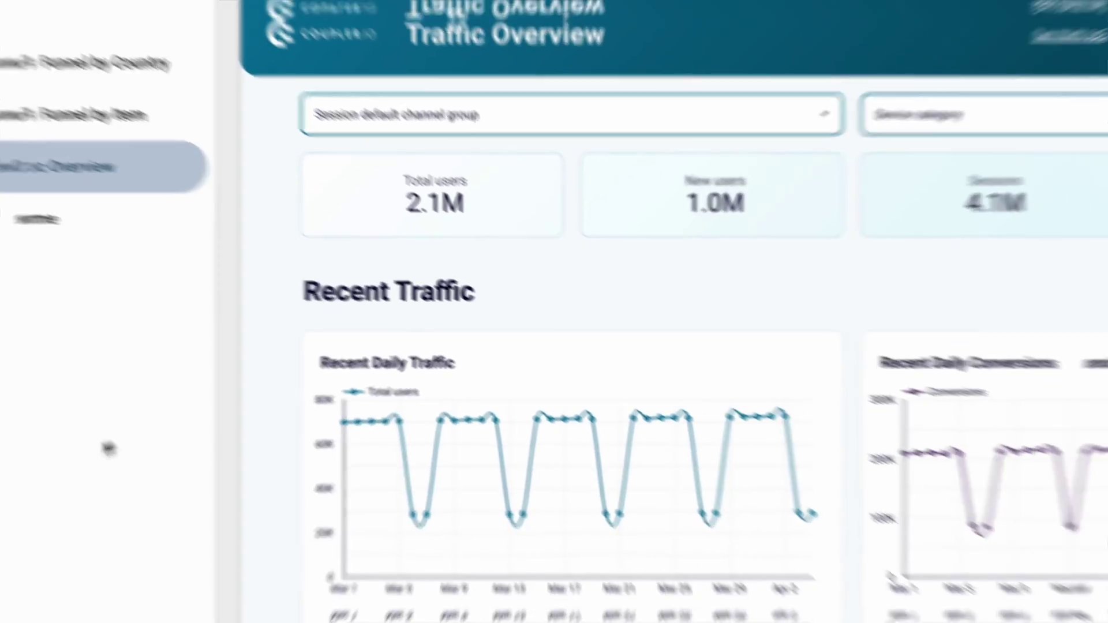
Step: Go from the Traffic Overview page to the Readme page with the Coupler.io GA4 connection steps
scroll(107, 457, down, 3)
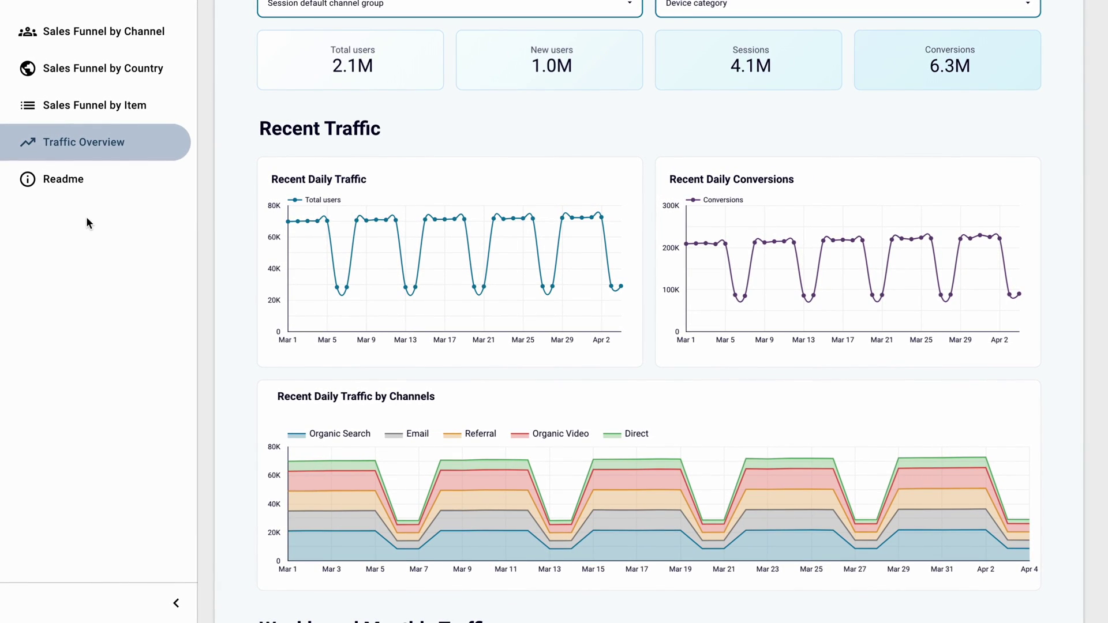
click(76, 188)
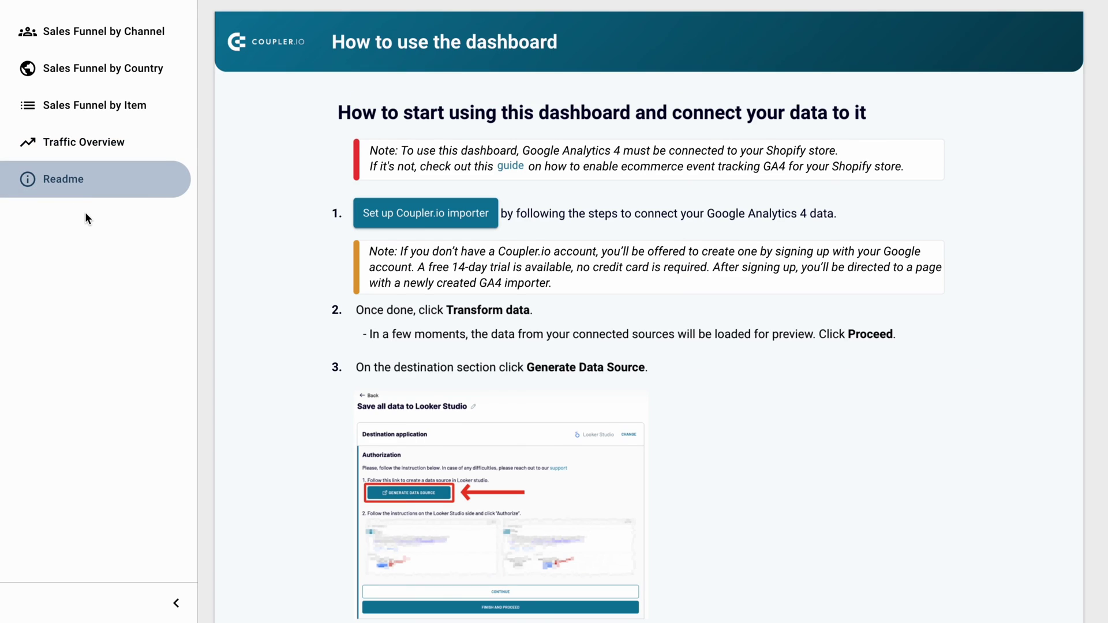